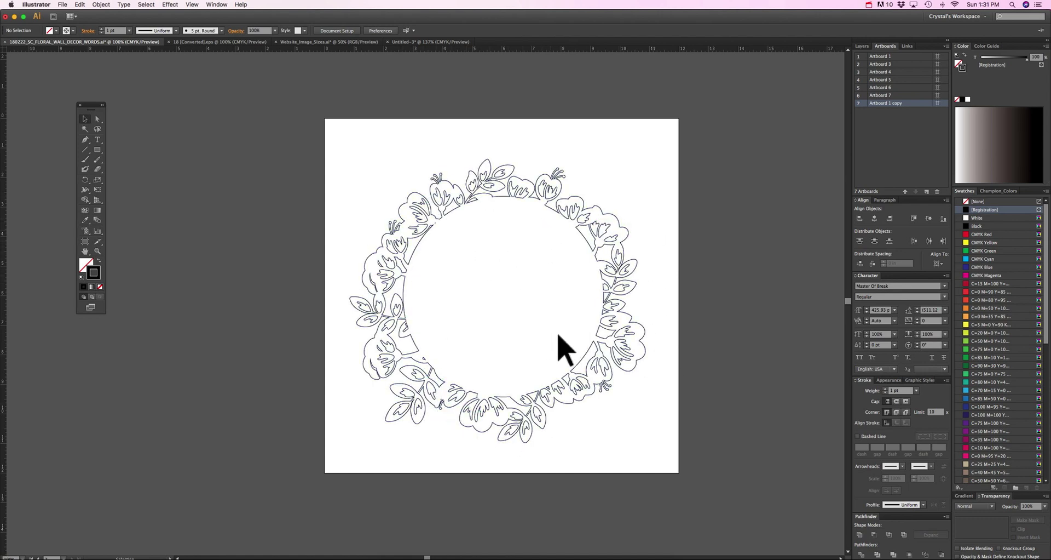
Swap the wreath's fill and stroke to view it solid black, then swap back to an outline
click(427, 229)
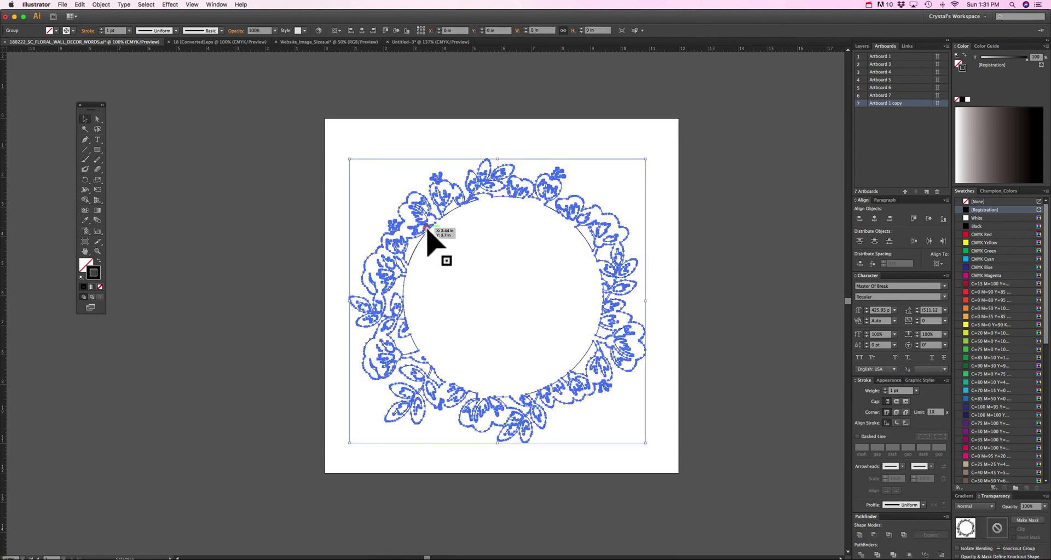
key(shift+x)
click(250, 235)
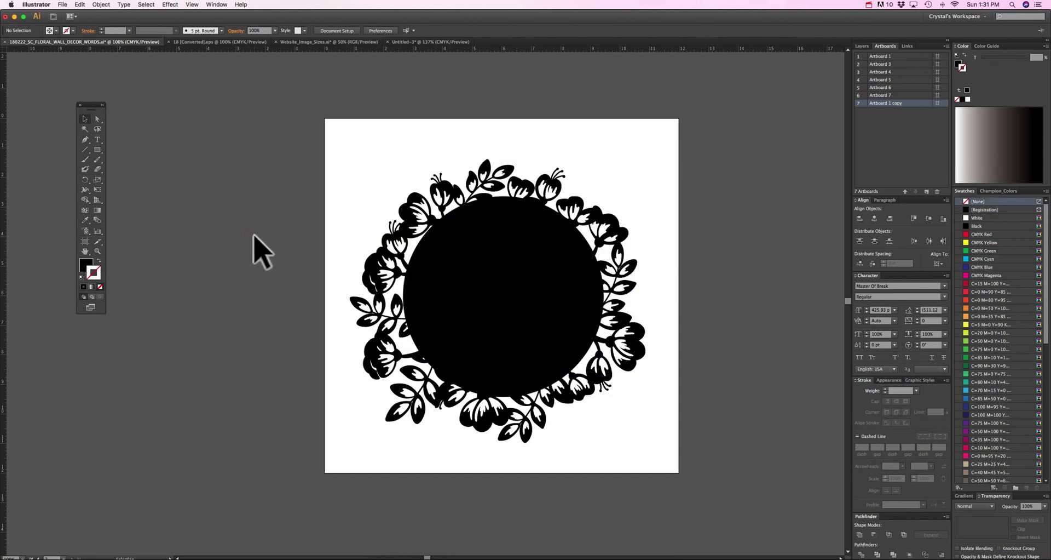
click(376, 276)
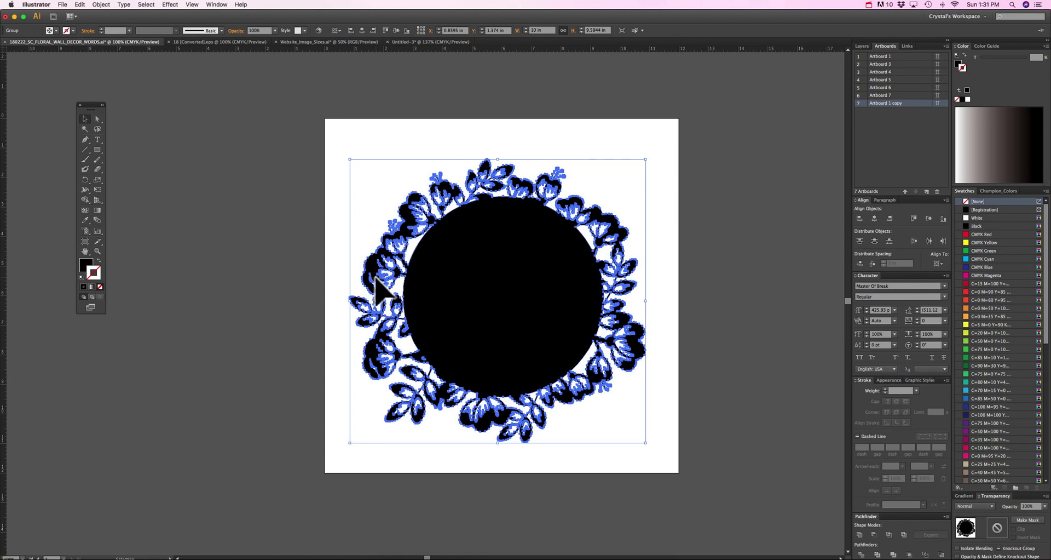
key(shift+x)
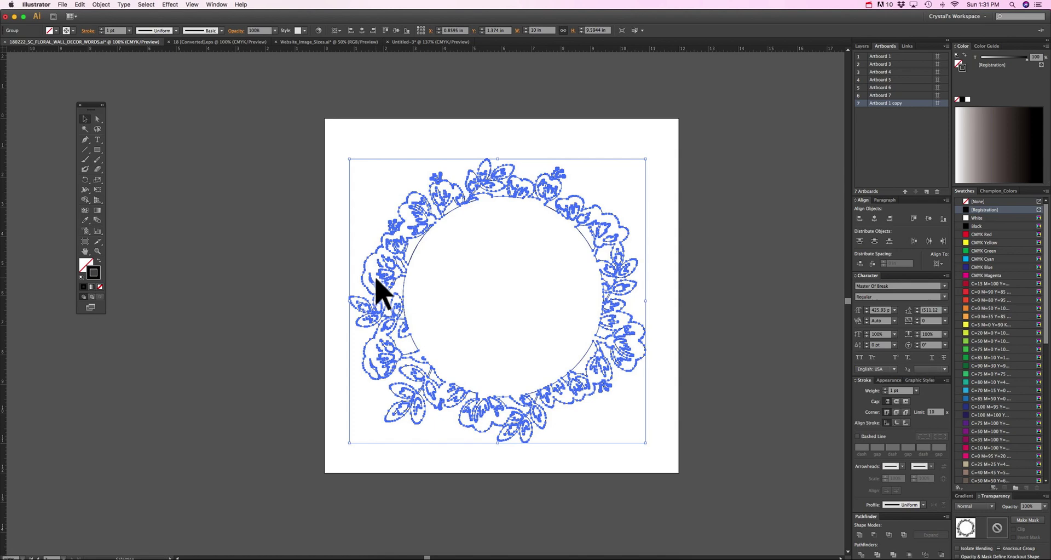
click(287, 275)
Thin the wreath outline to a 0.25 pt stroke weight
click(404, 207)
click(129, 30)
click(136, 39)
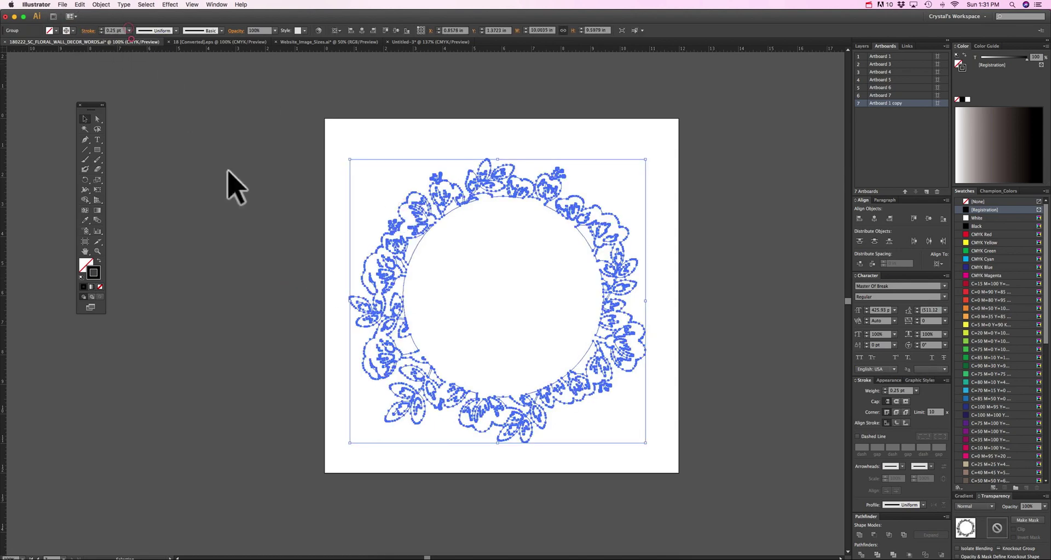
click(229, 185)
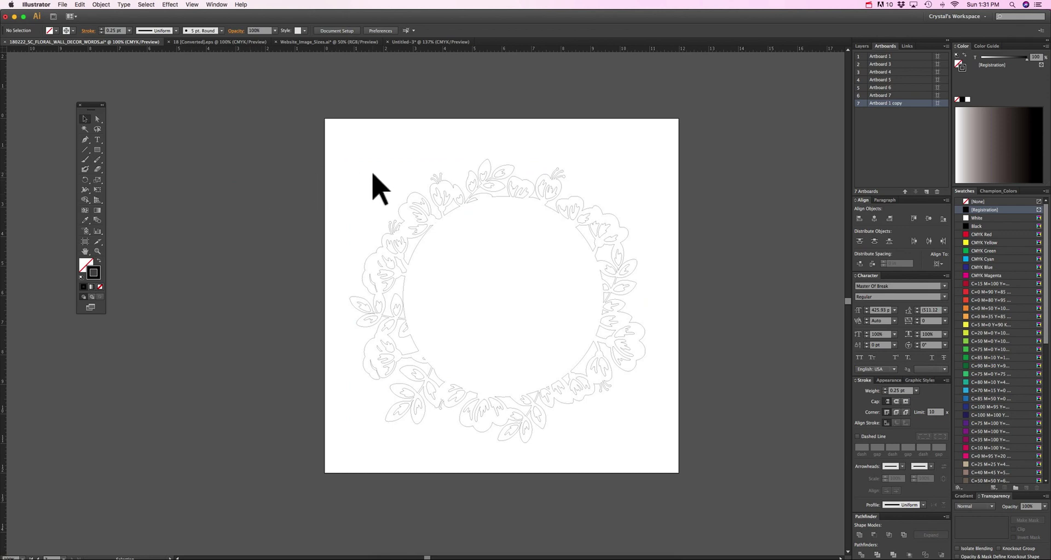
Export the wreath as an AutoCAD Interchange File (dxf), accepting the default DXF options
key(super+shift+x)
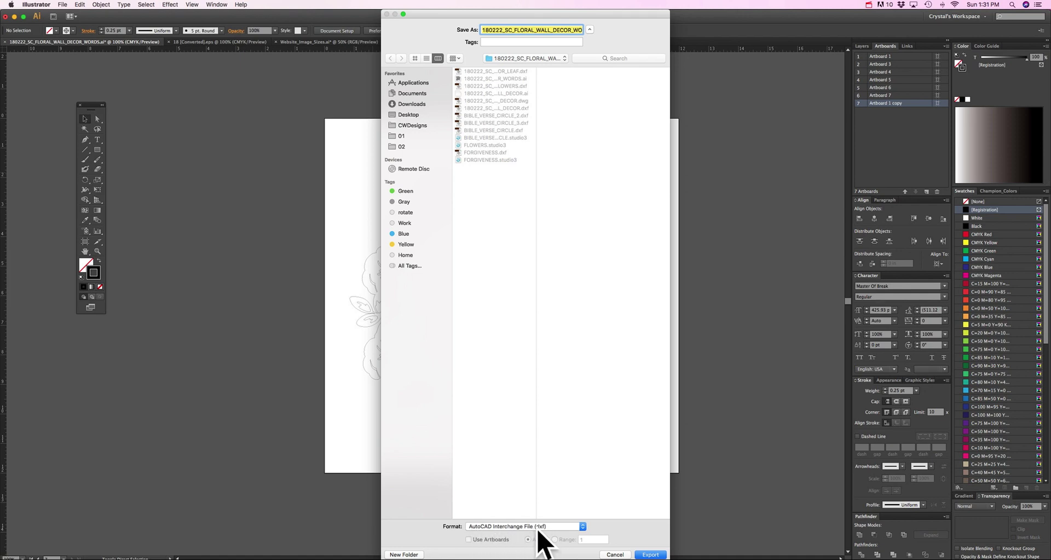
click(582, 526)
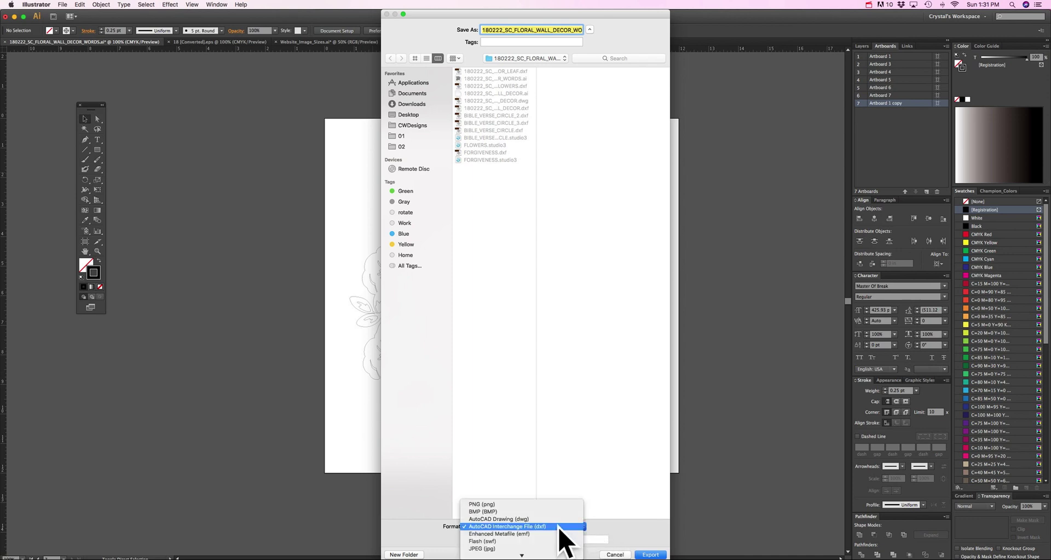
click(560, 526)
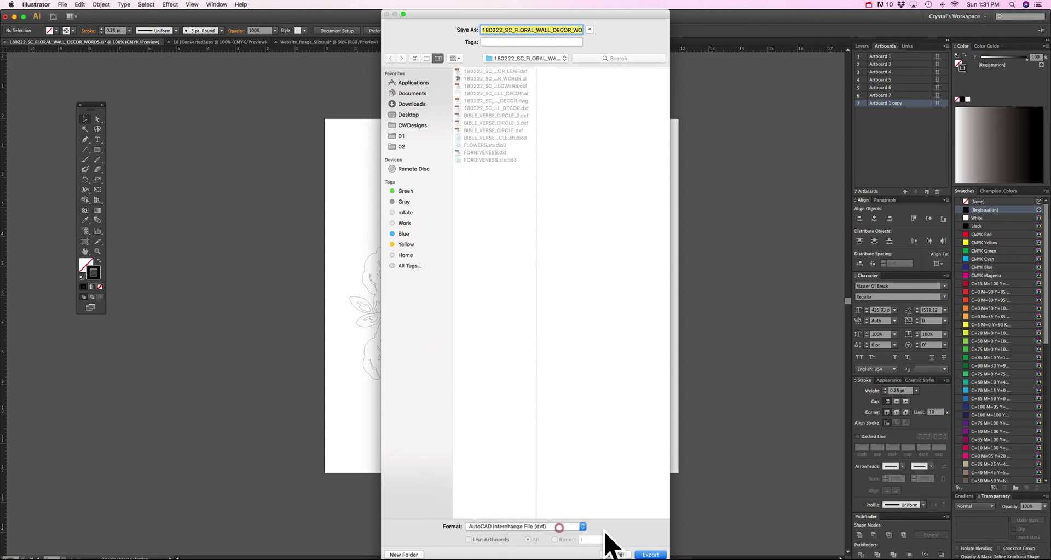
click(652, 554)
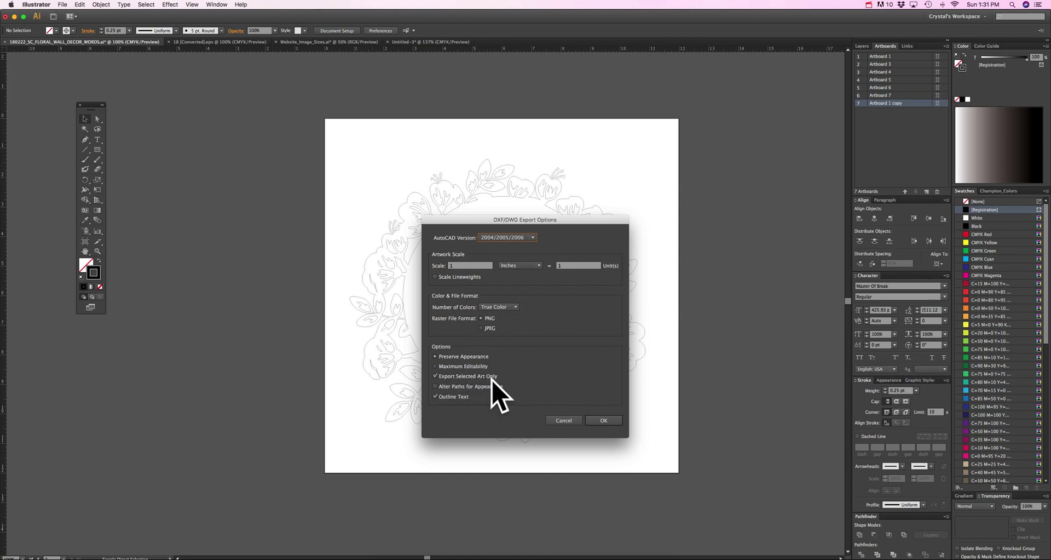
click(605, 421)
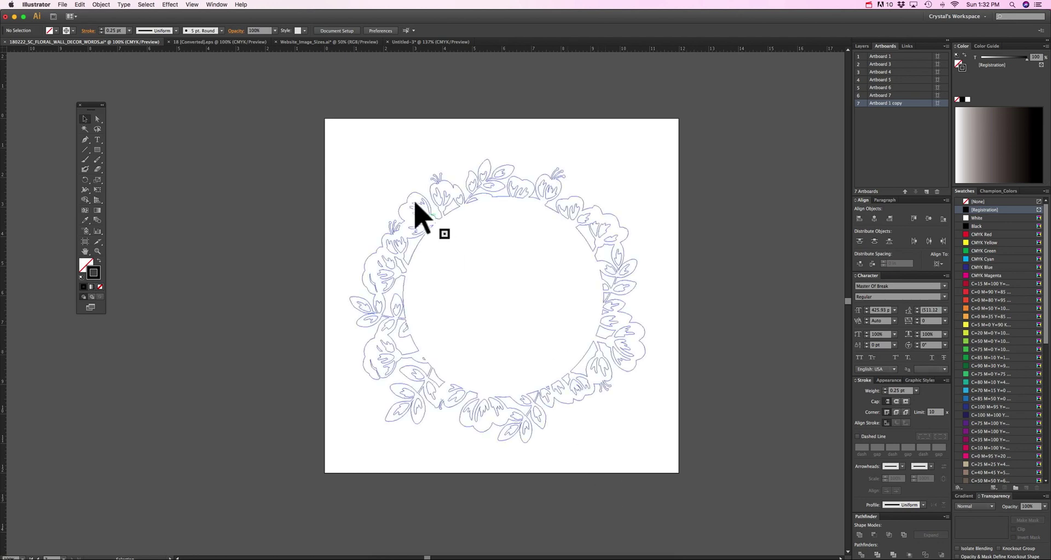
In Silhouette Studio, browse Finder to the 180222_SC_FLORAL_WALL_DECOR folder
click(617, 553)
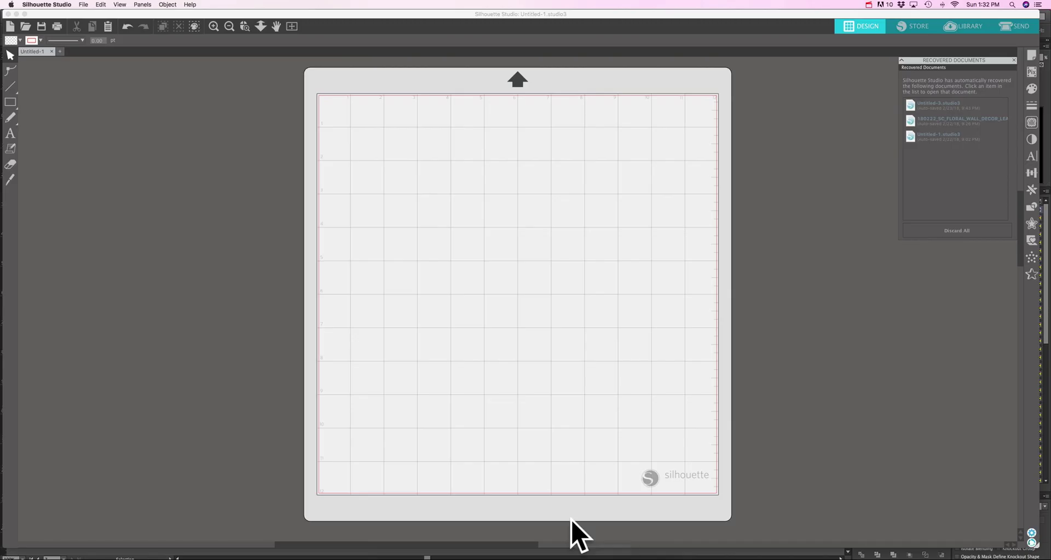
click(388, 555)
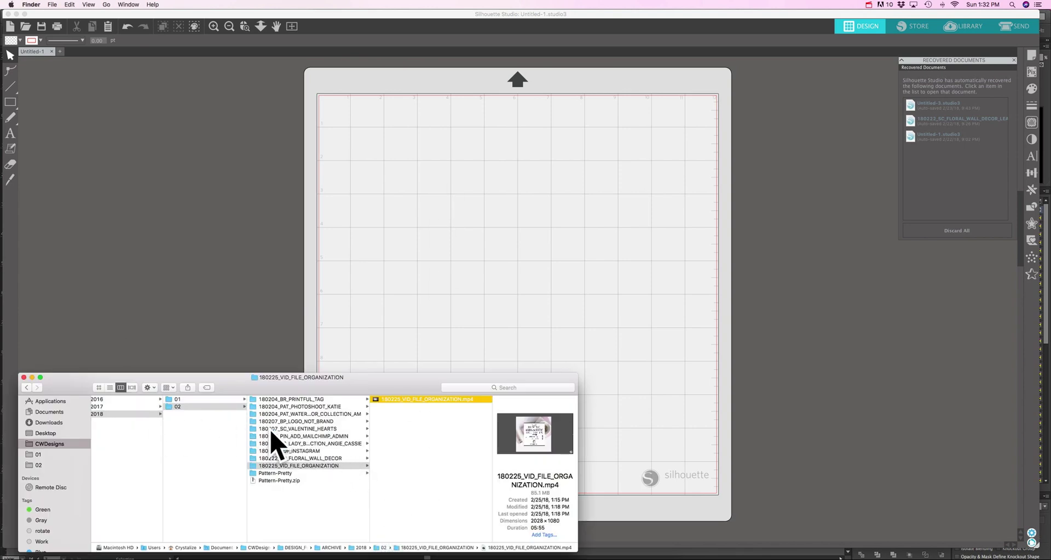
scroll(277, 442, left, 3)
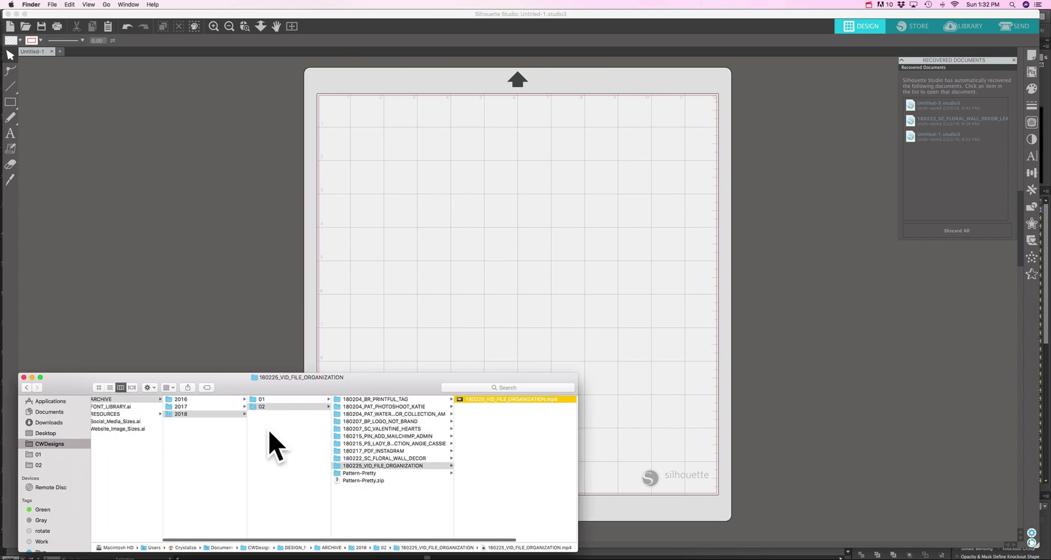
click(464, 490)
drag(455, 493, 496, 492)
click(408, 457)
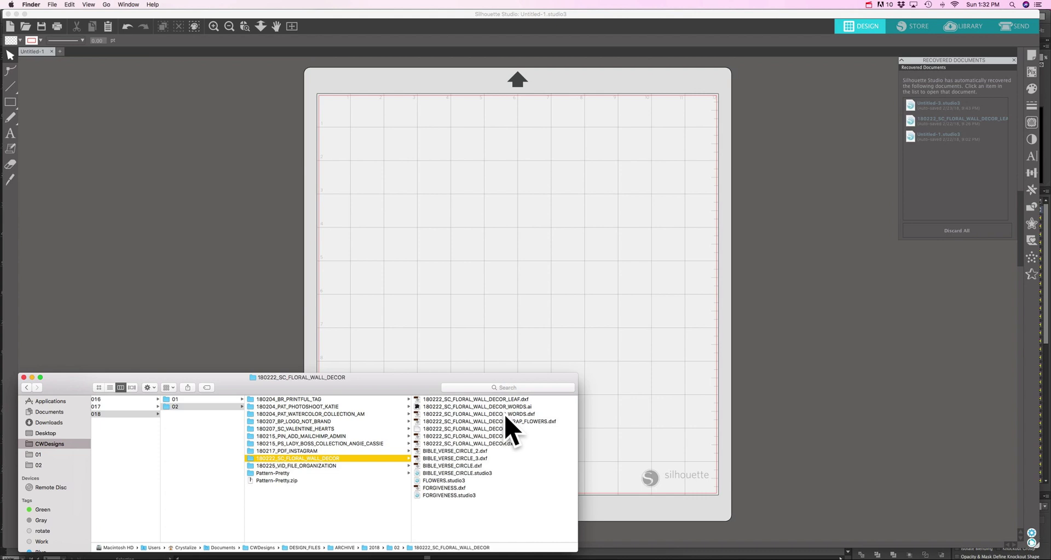
Try dragging the WORDS dxf file onto the cutting mat
click(506, 414)
drag(485, 295, 499, 247)
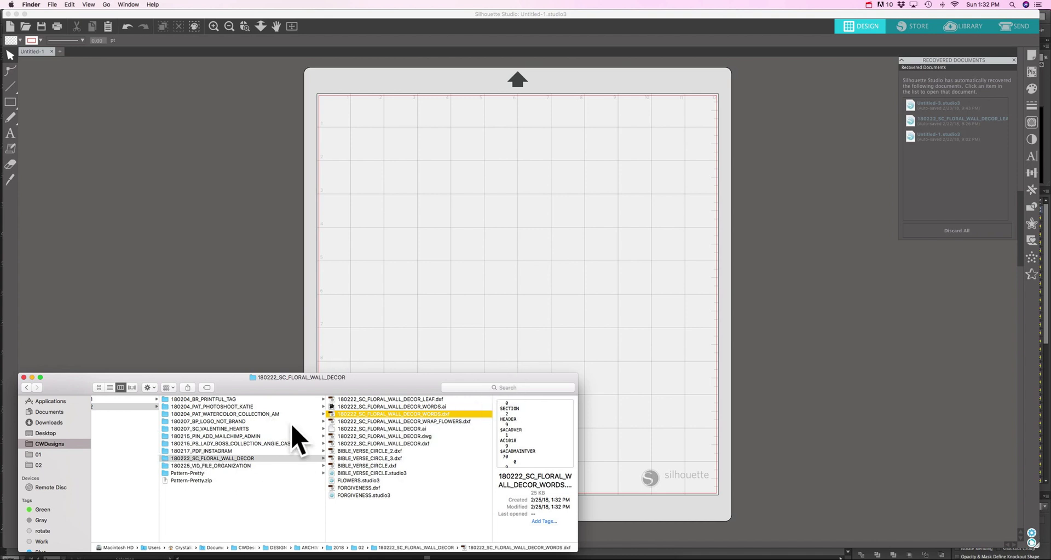
mouse_move(412, 416)
mouse_down()
mouse_move(457, 417)
mouse_move(467, 366)
mouse_move(511, 281)
mouse_up()
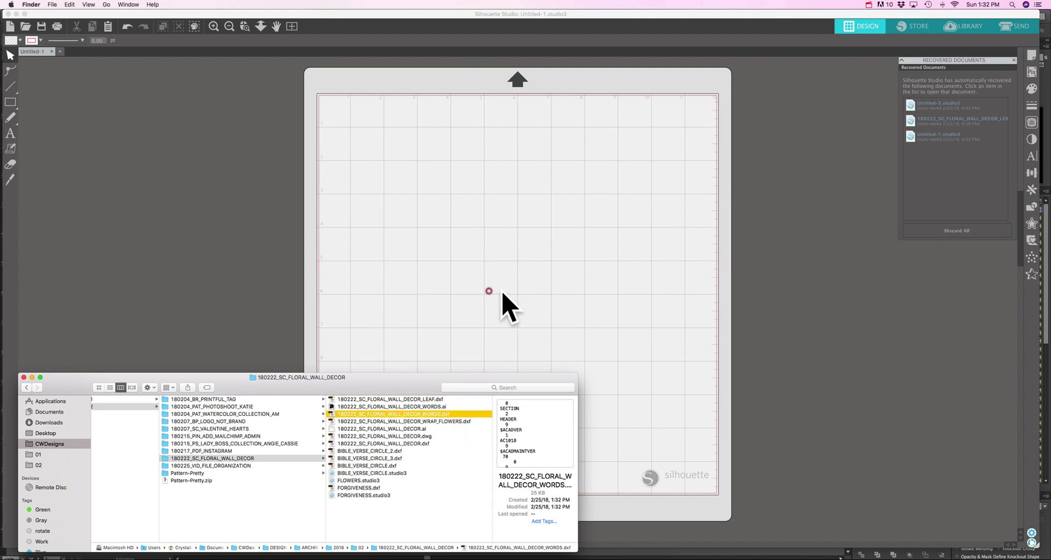
Export the selected wreath as 180222_SC_FLORAL_WALL_DECOR_WREATH.dxf with selected art only
click(509, 551)
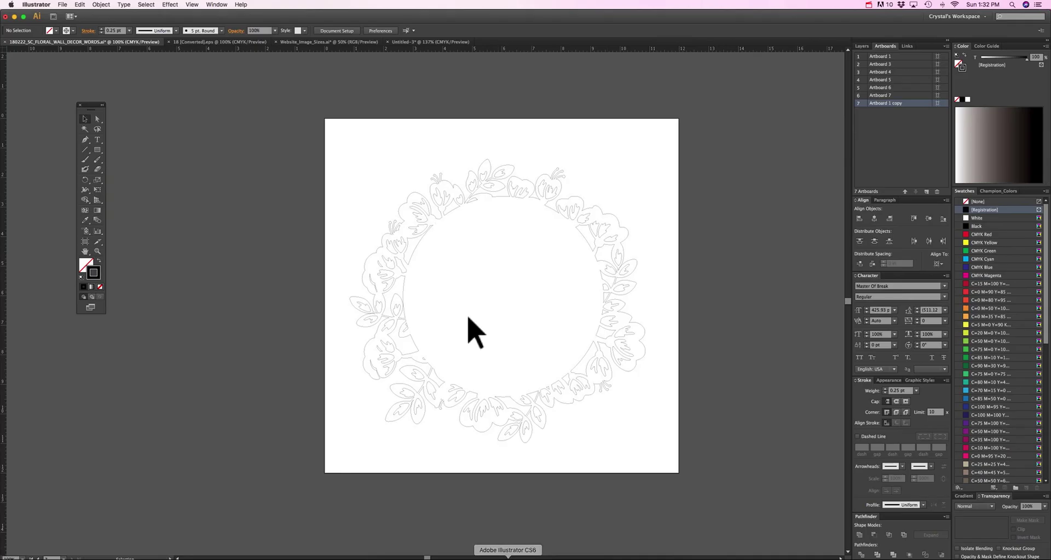
drag(312, 160, 701, 526)
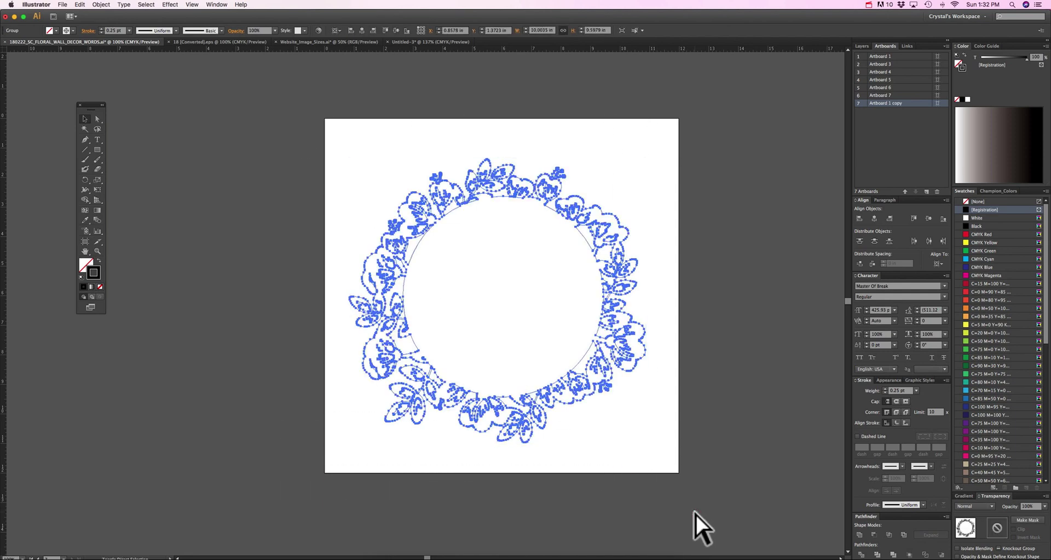
key(super+shift+x)
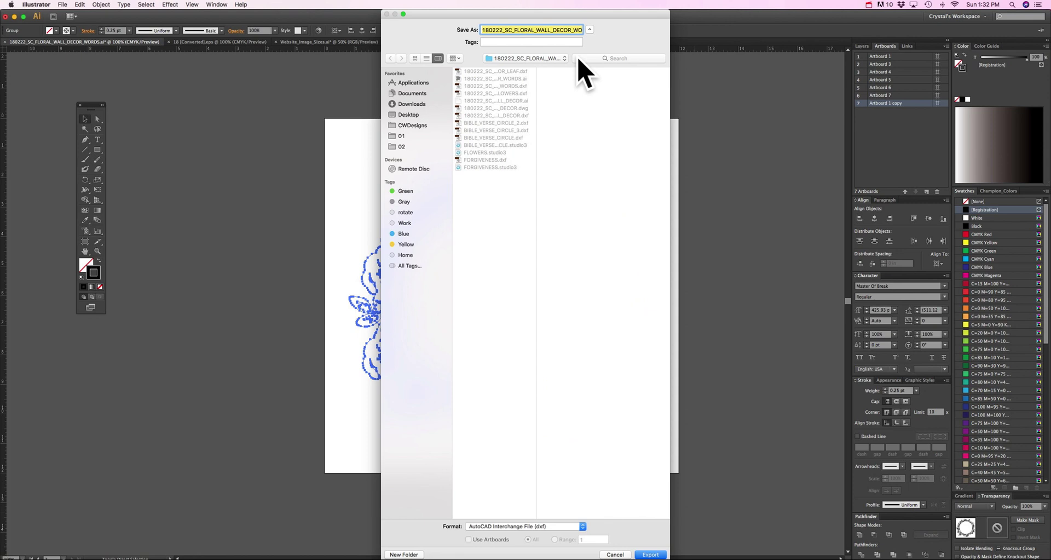
key(Right)
key(BackSpace)
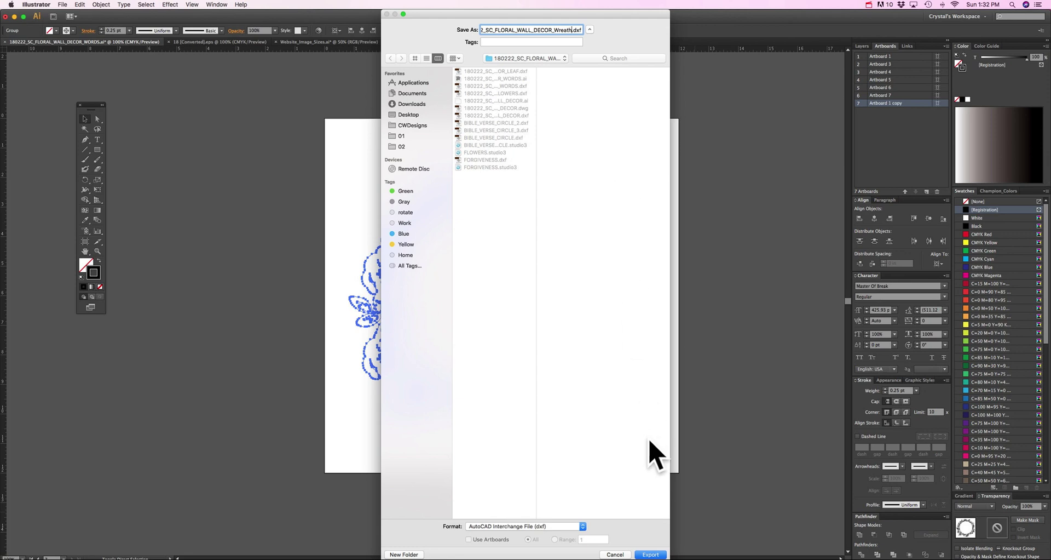
key(BackSpace)
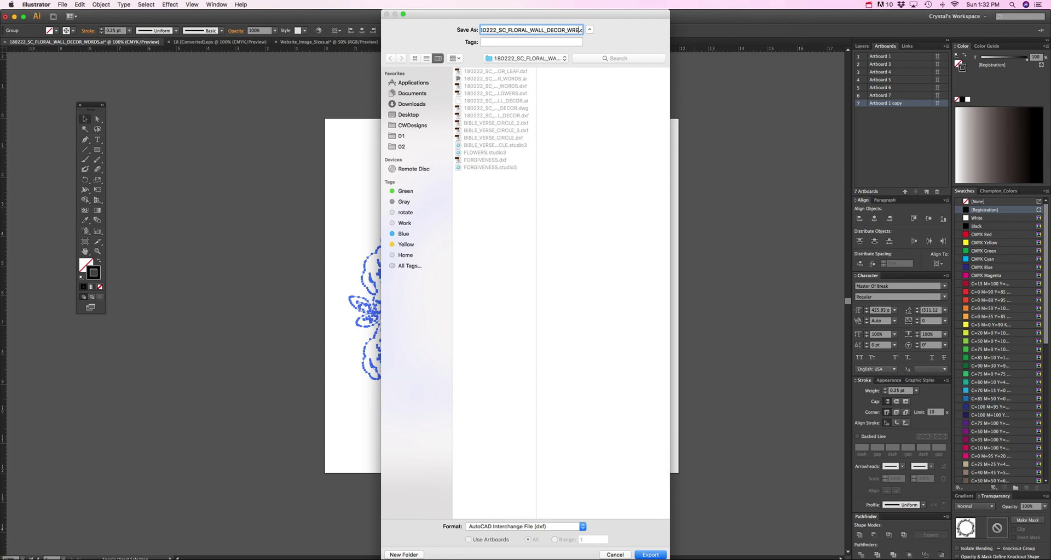
click(651, 554)
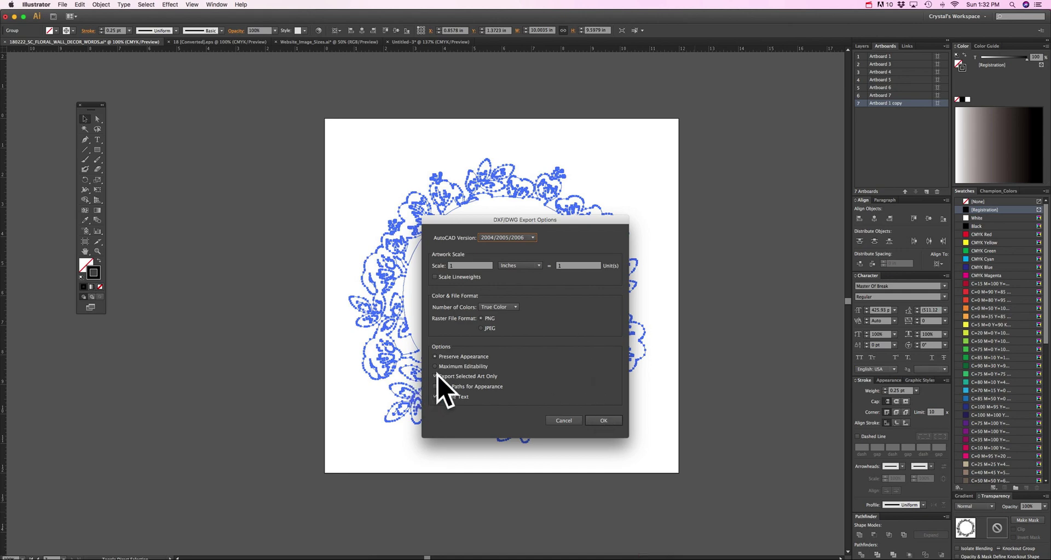
click(604, 421)
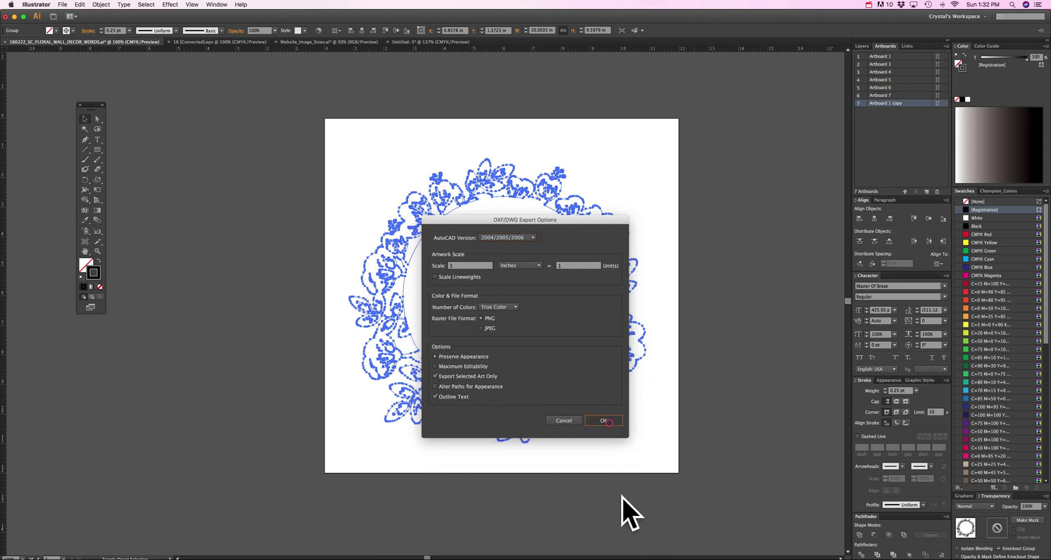
Drop WREATH.dxf onto the Silhouette mat, move it into place, then return to Illustrator
click(603, 558)
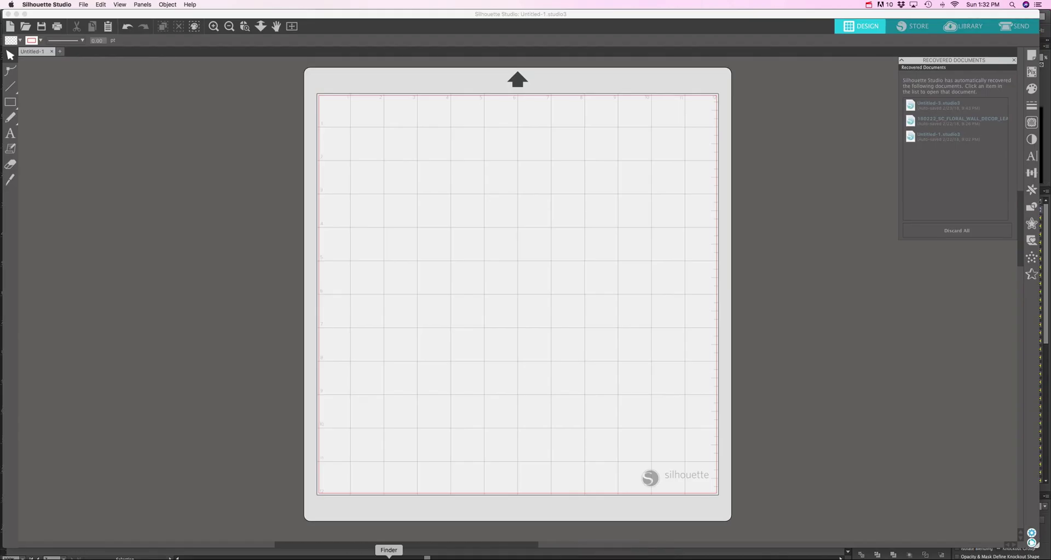
click(389, 558)
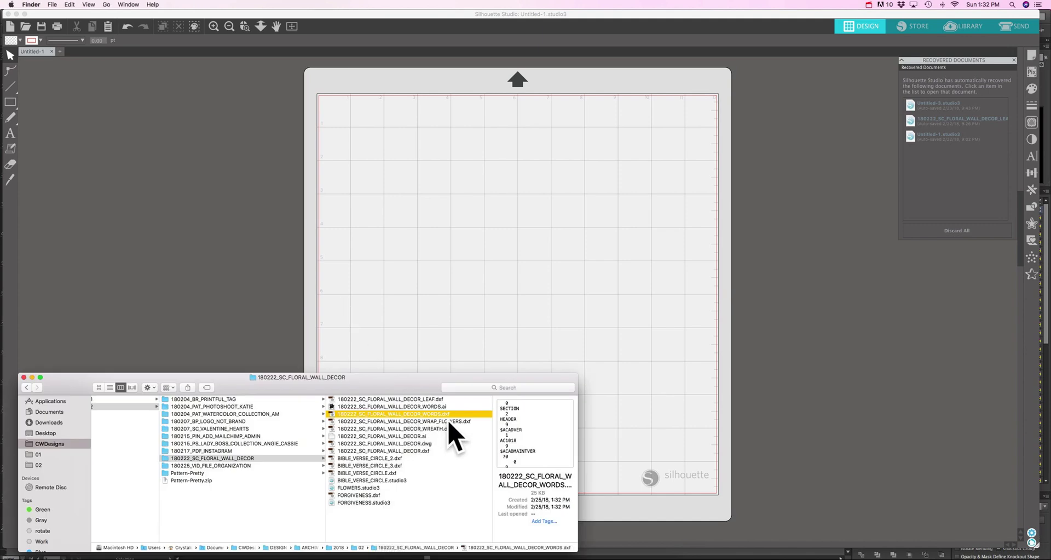
drag(427, 425, 486, 299)
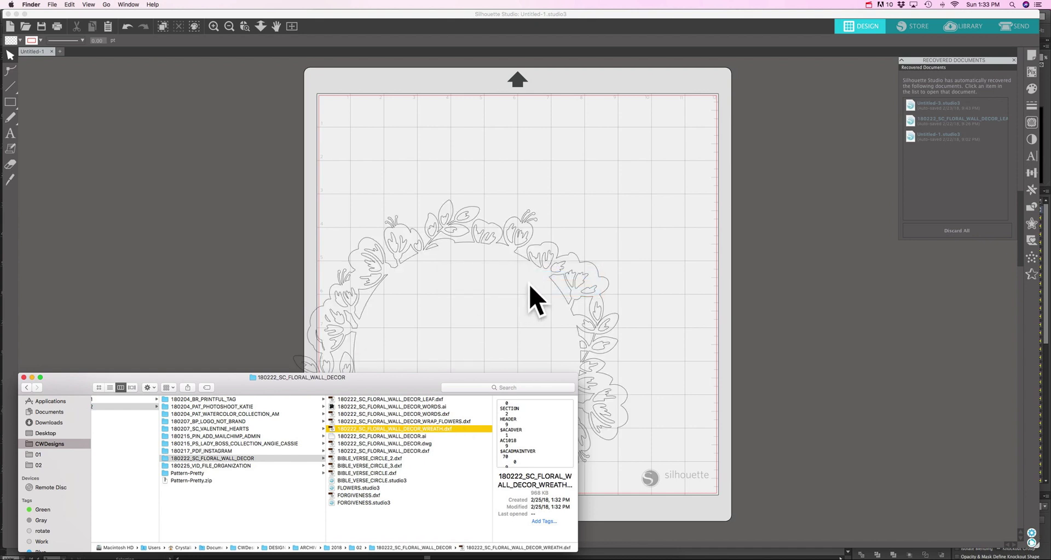
click(521, 249)
drag(520, 249, 572, 184)
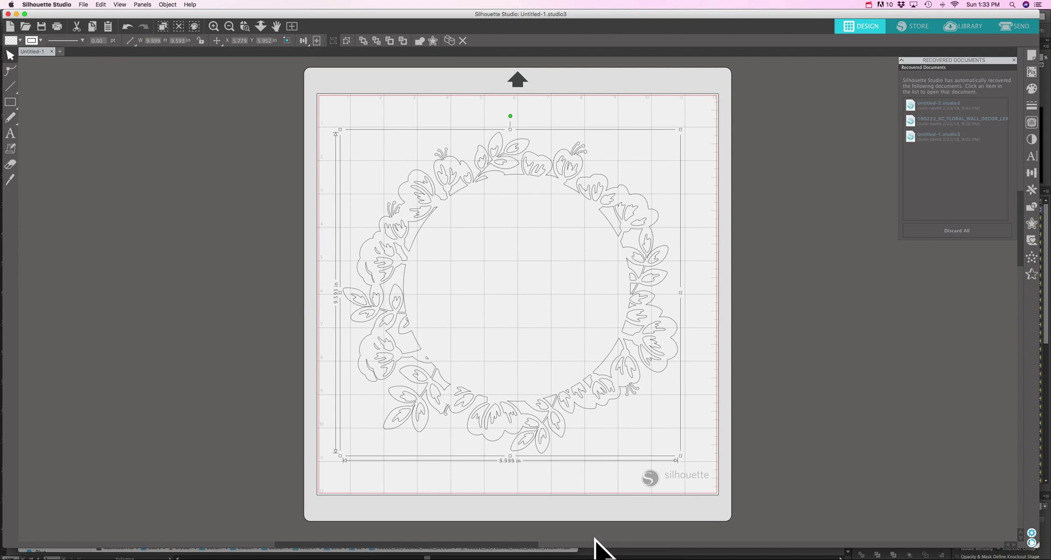
click(508, 554)
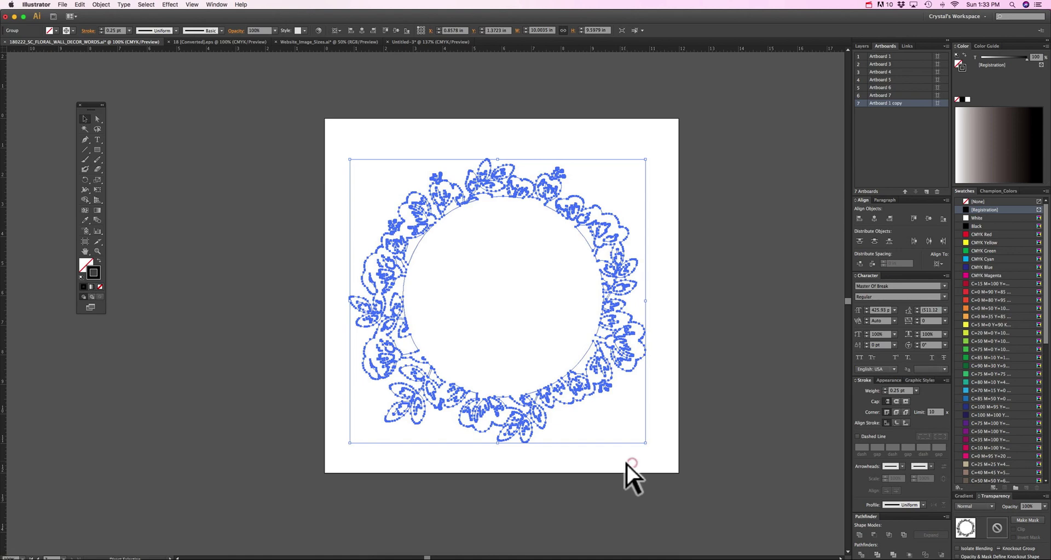
key(super+shift+x)
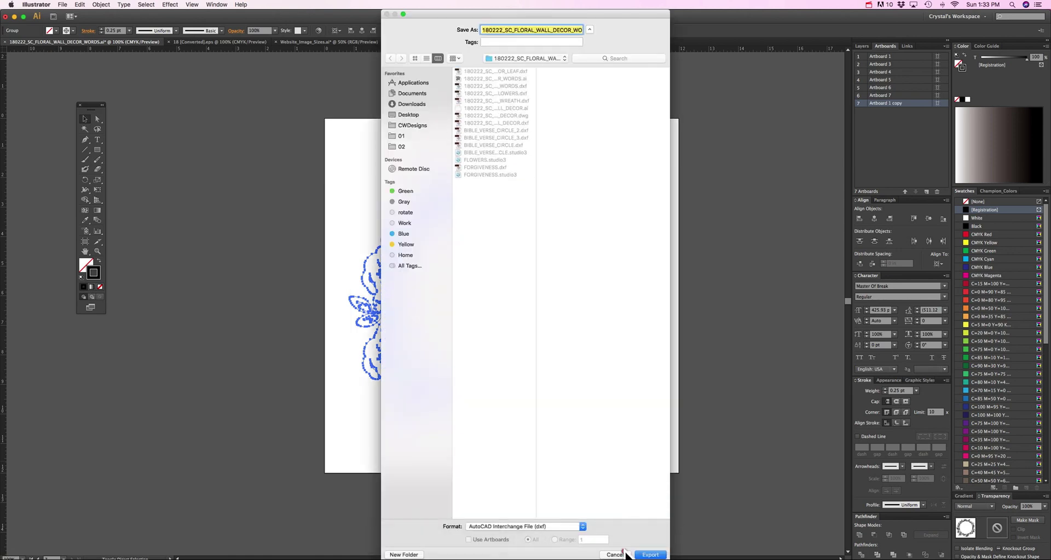
click(627, 550)
click(62, 5)
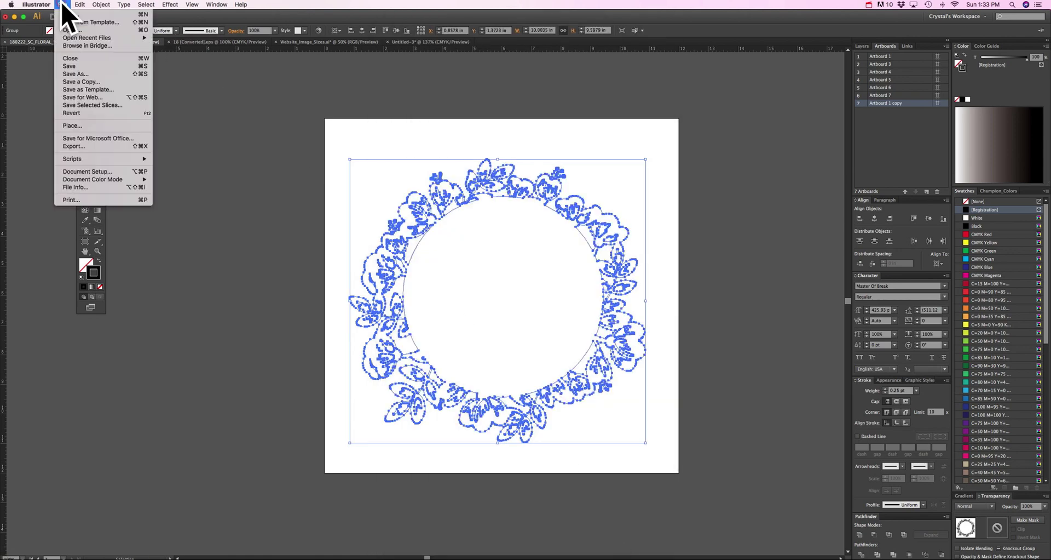
click(86, 148)
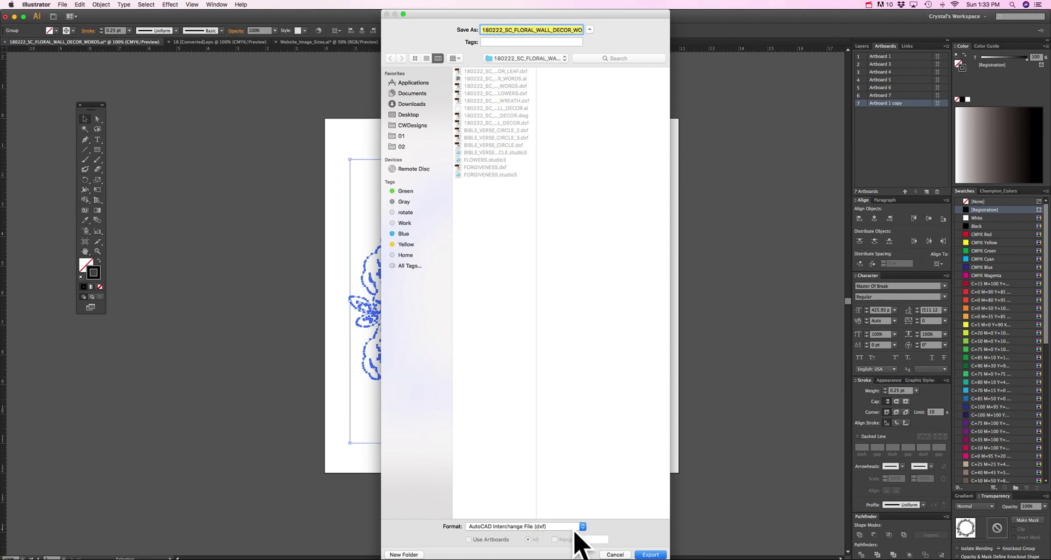
drag(537, 84, 606, 86)
click(573, 30)
drag(573, 30, 608, 30)
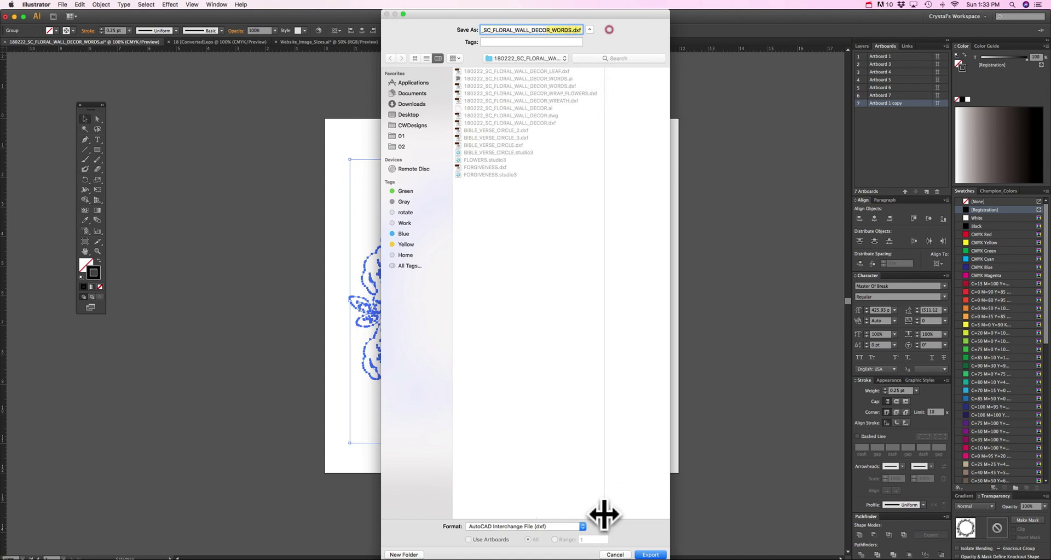
click(554, 102)
click(650, 553)
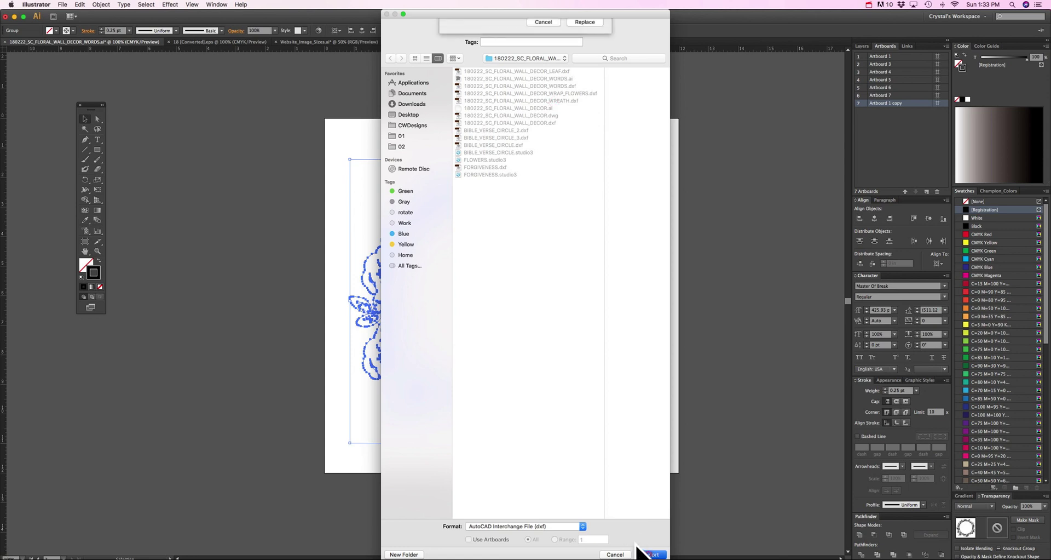
click(544, 75)
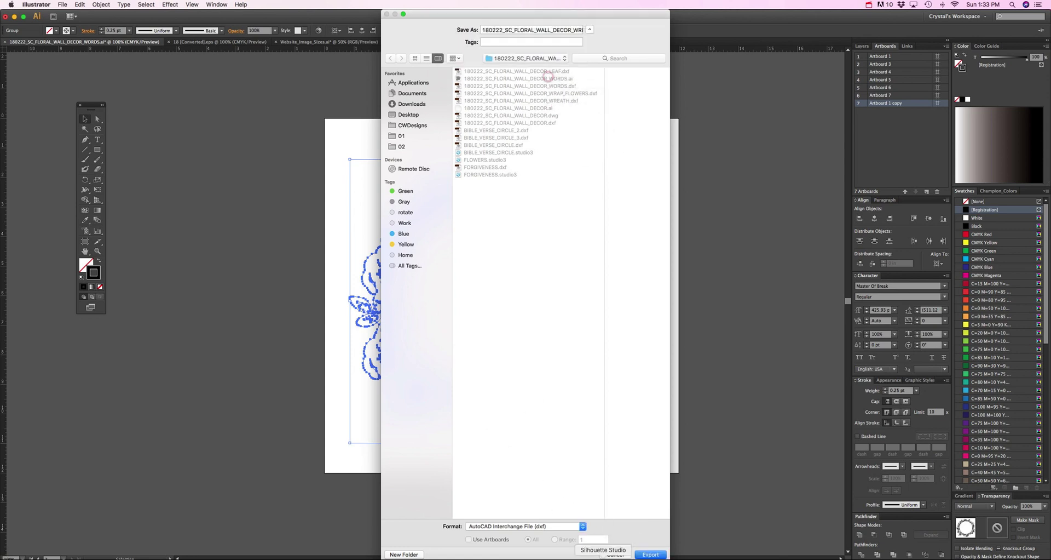
click(616, 553)
click(642, 395)
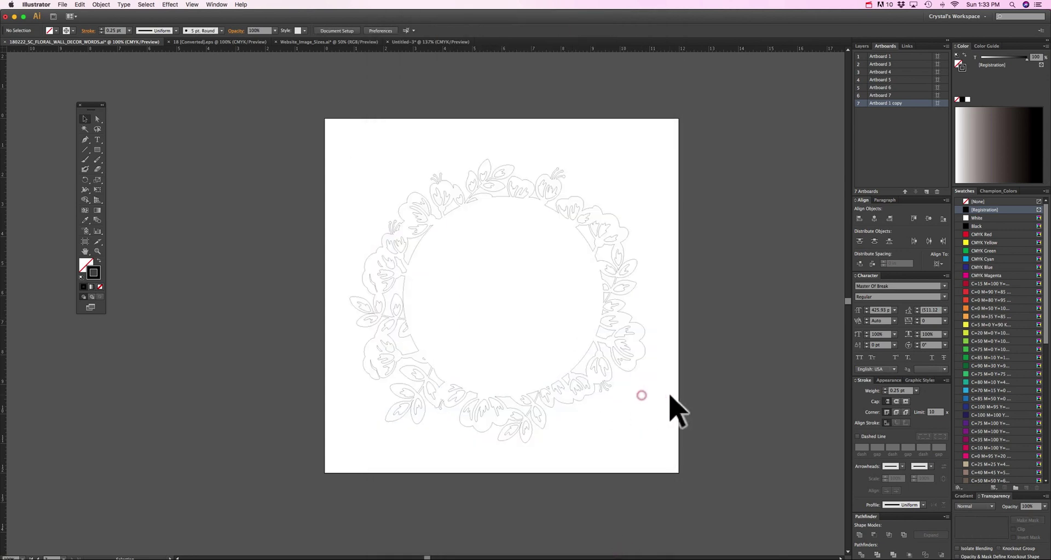